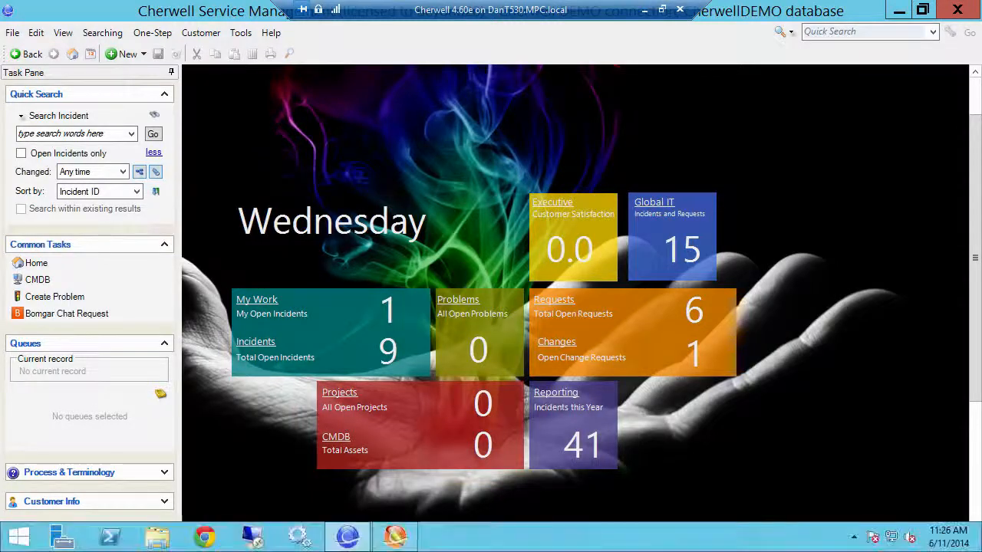
Switch to the Administrator app and open the Browser and Mobile settings category.
click(399, 537)
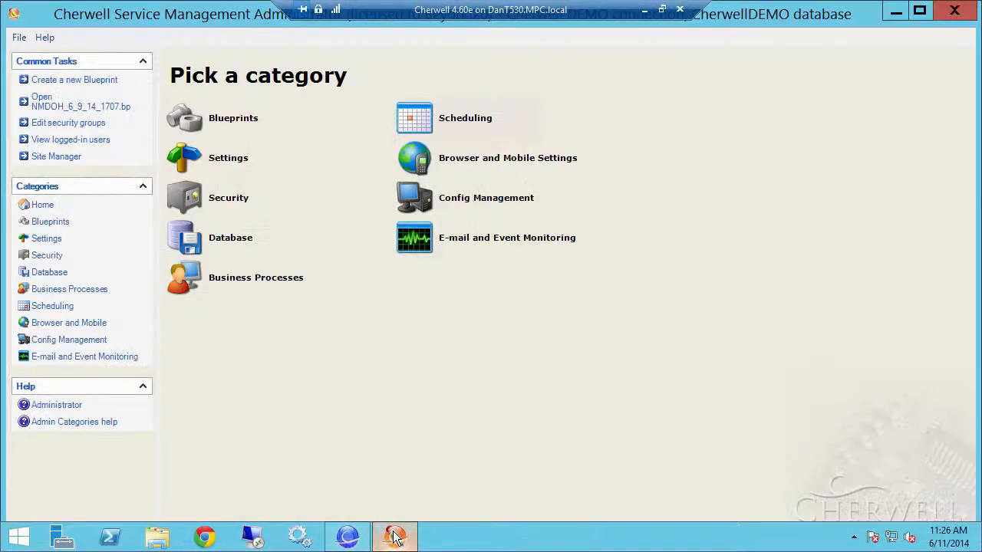
click(39, 328)
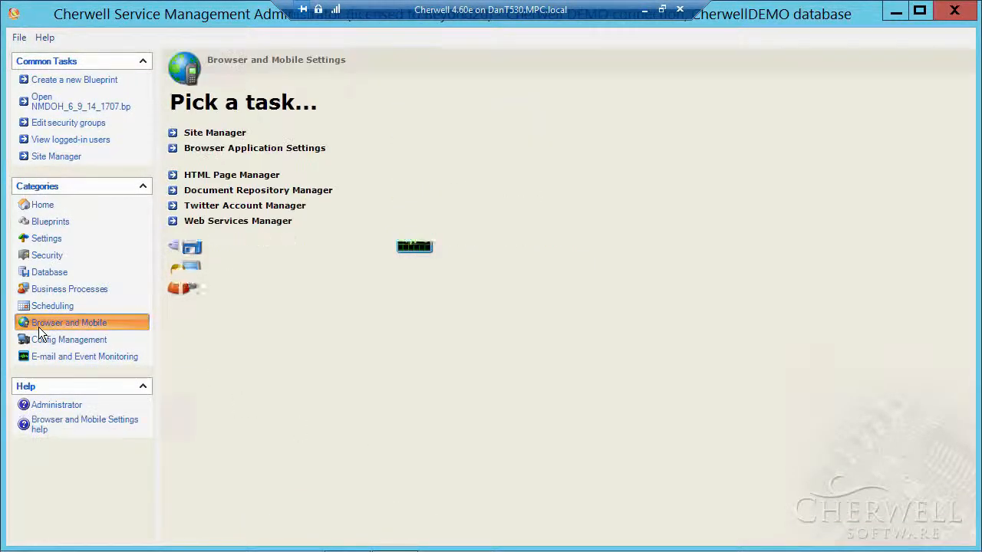
Edit the Twitter Placeholder account in Twitter Account Manager and begin browser sign-in to Twitter.
click(213, 211)
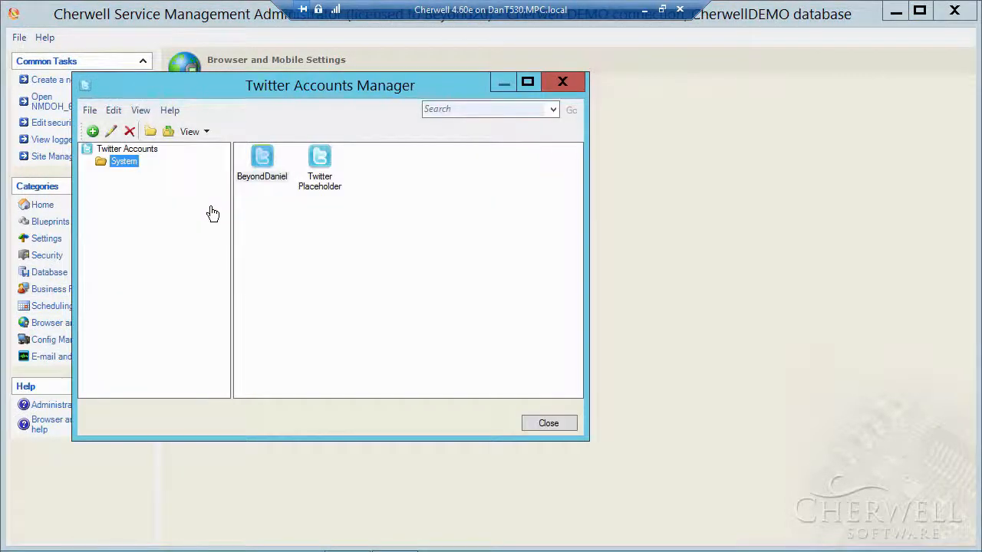
click(321, 157)
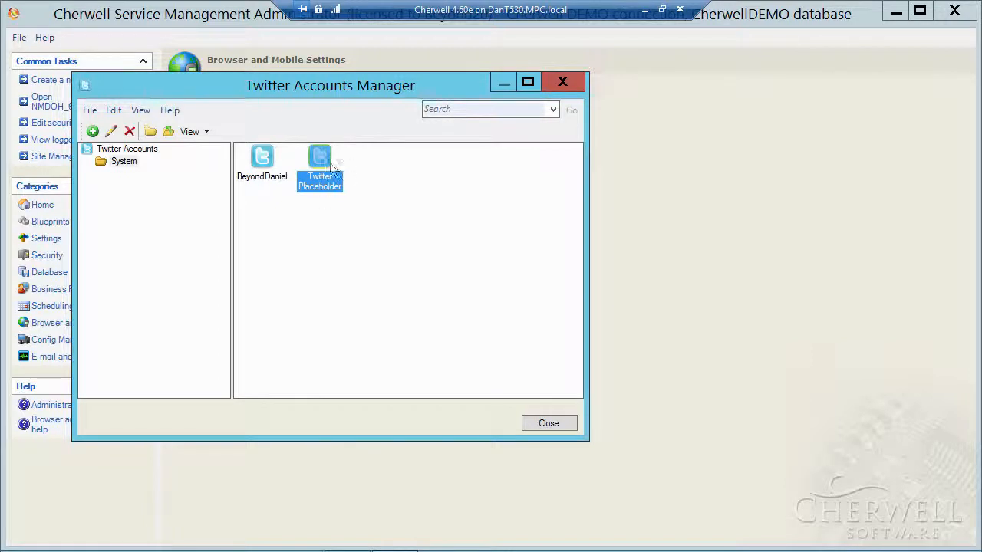
click(110, 131)
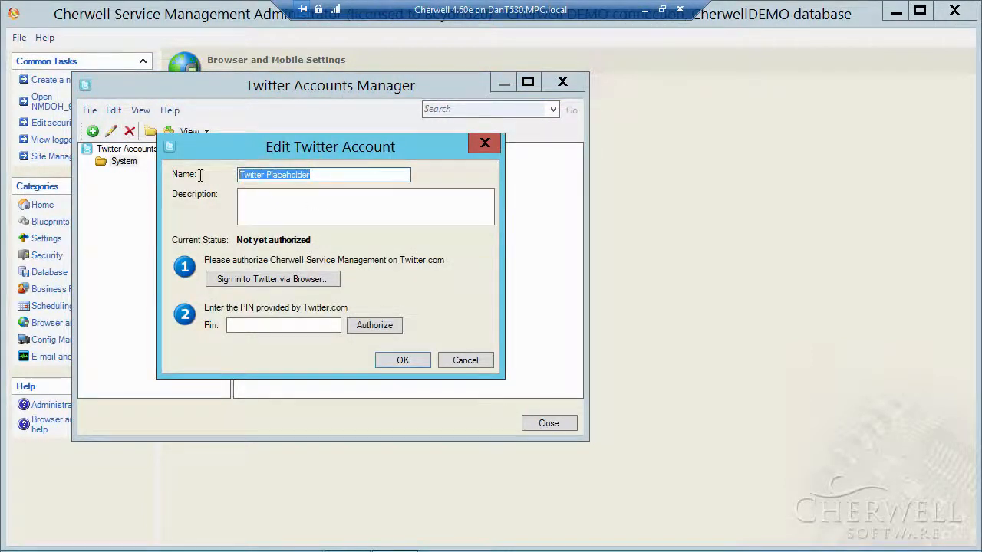
click(235, 281)
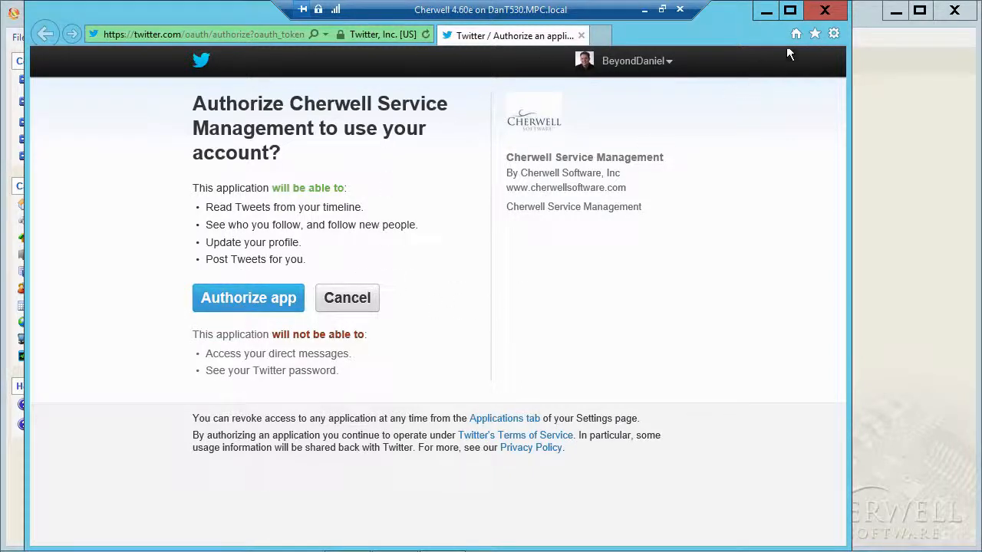
Close the Twitter authorization browser and cancel the Twitter Placeholder account dialog.
click(825, 10)
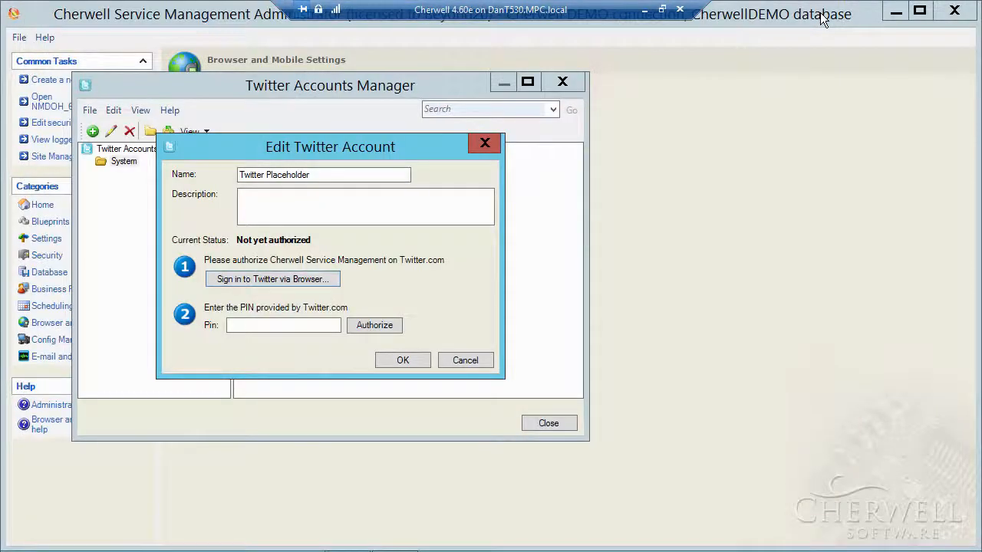
click(237, 326)
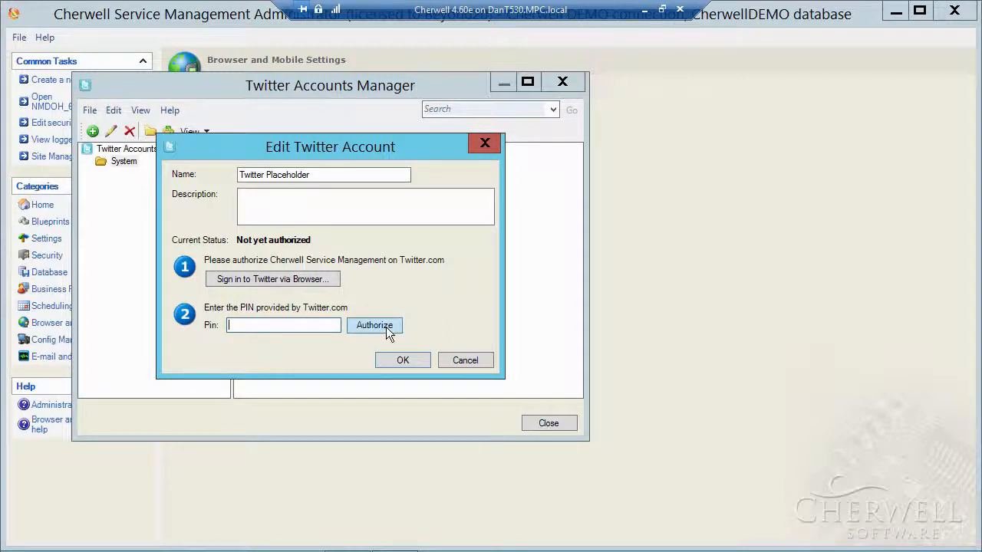
click(463, 360)
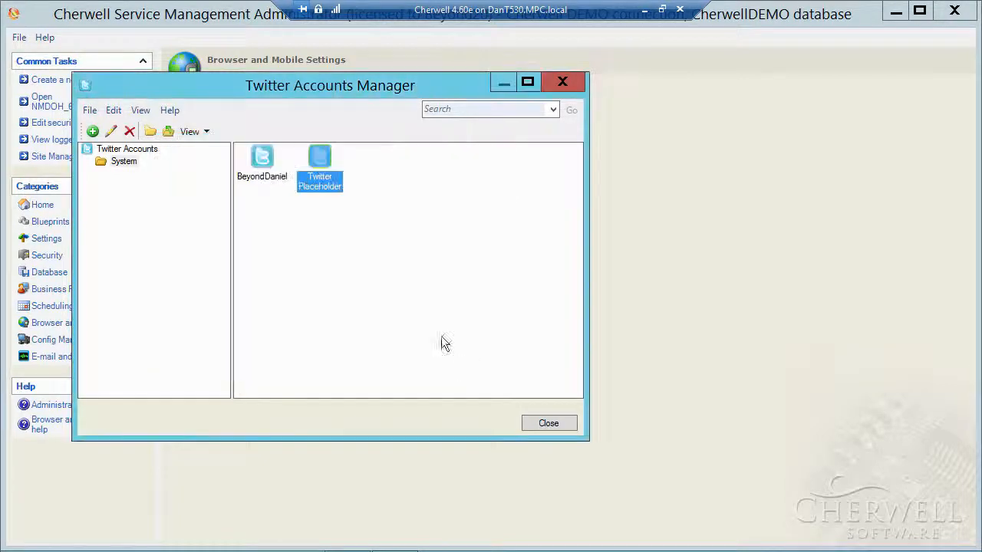
Check that the other Twitter account shows Authorized, then close the Twitter account manager.
click(263, 161)
click(110, 131)
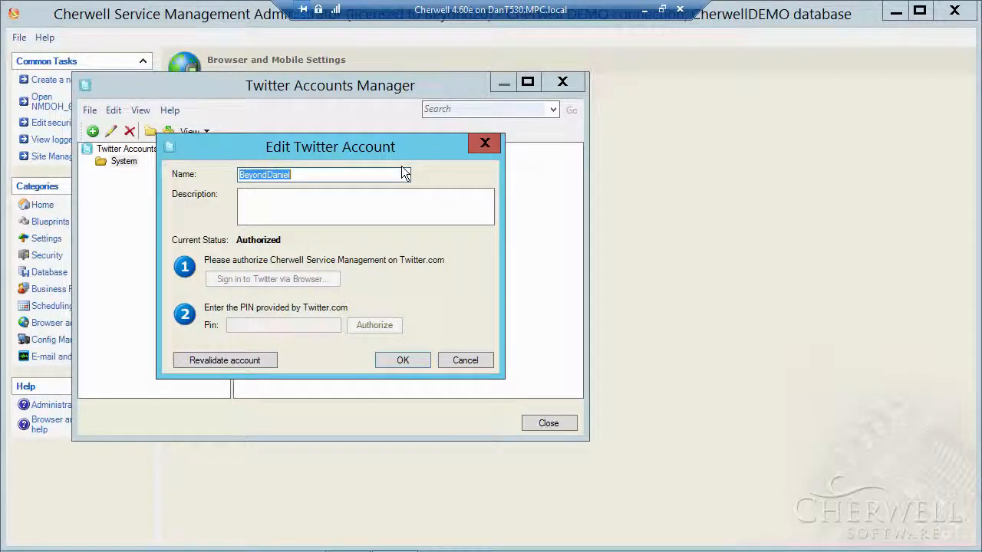
click(471, 362)
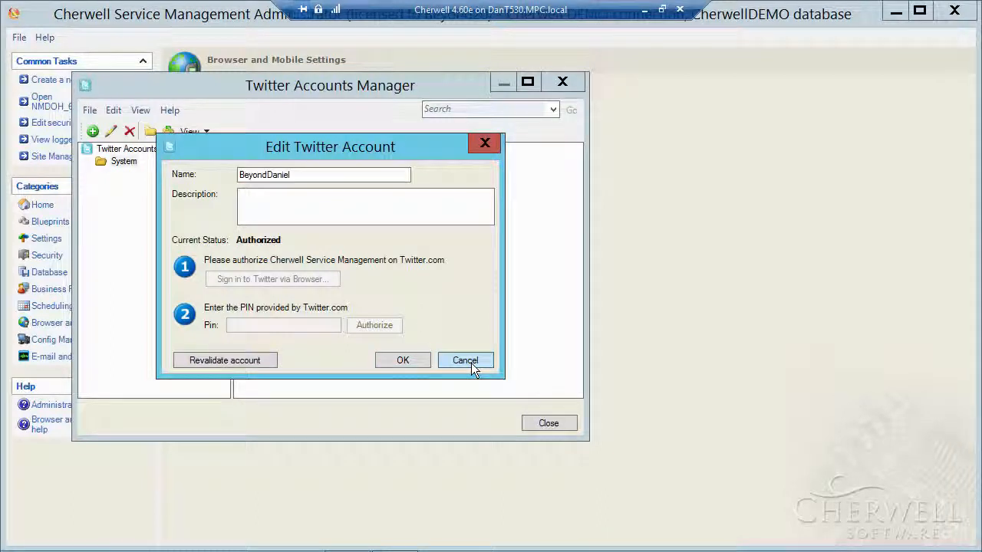
click(549, 424)
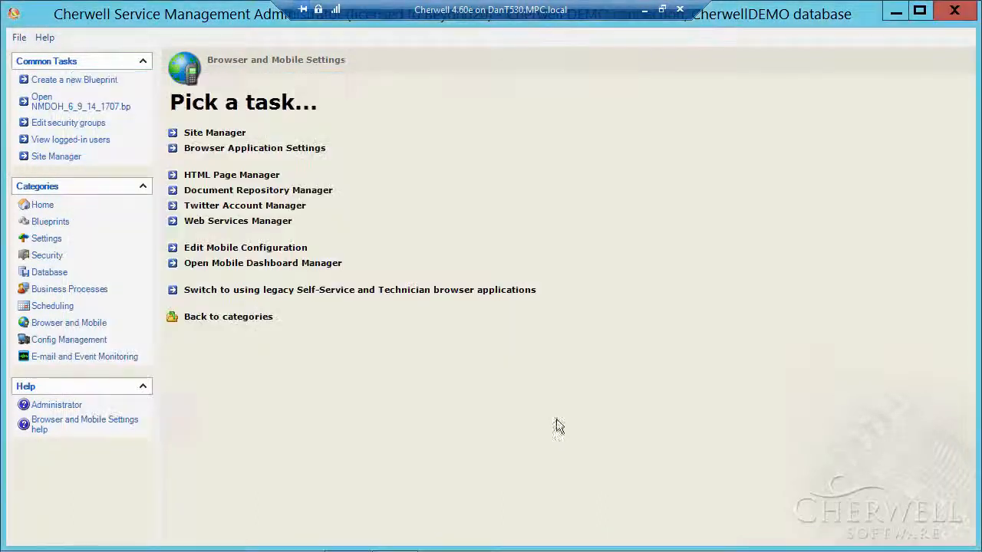
Minimize the Administrator, scroll to the Twitter feed, and open the Metro Hand dashboard in edit mode.
click(898, 14)
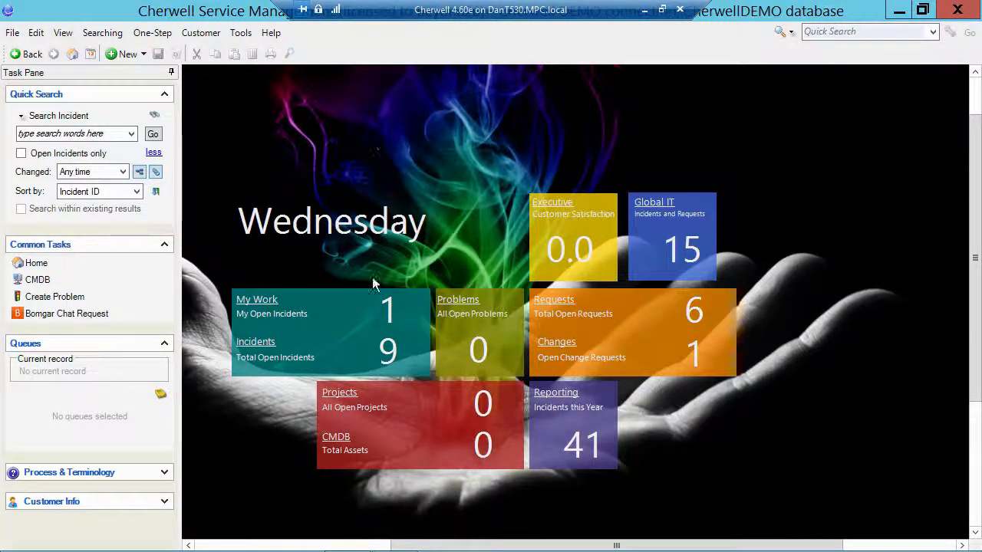
click(268, 545)
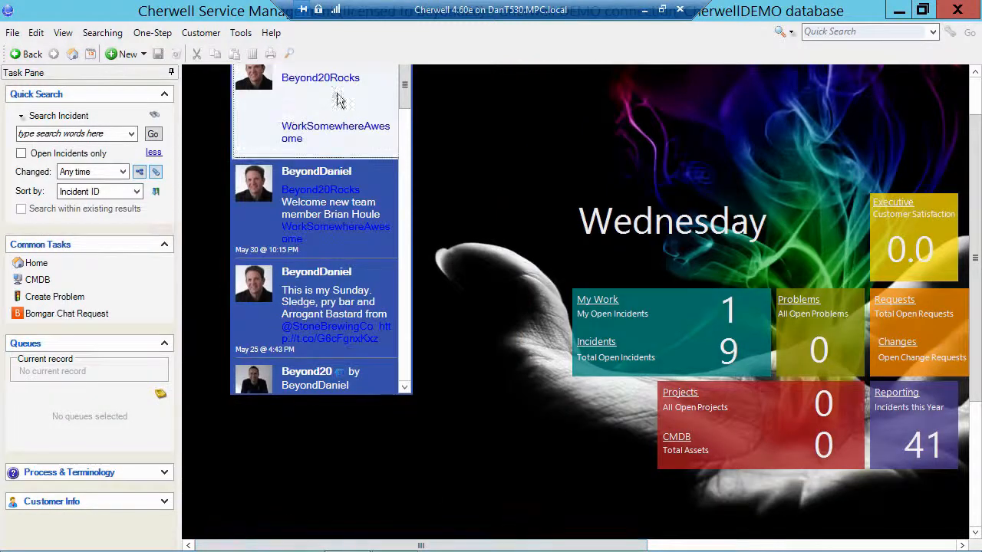
drag(973, 105, 973, 86)
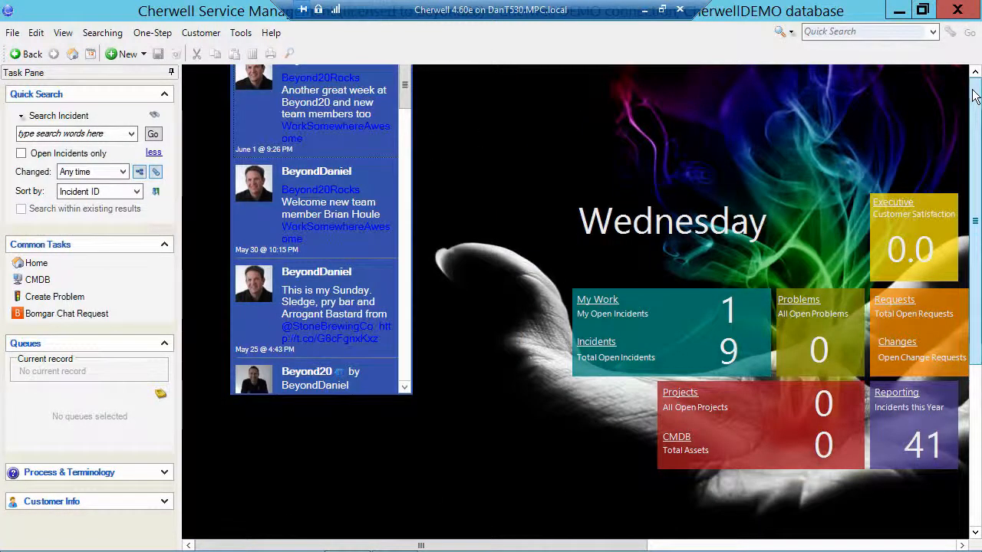
right_click(496, 128)
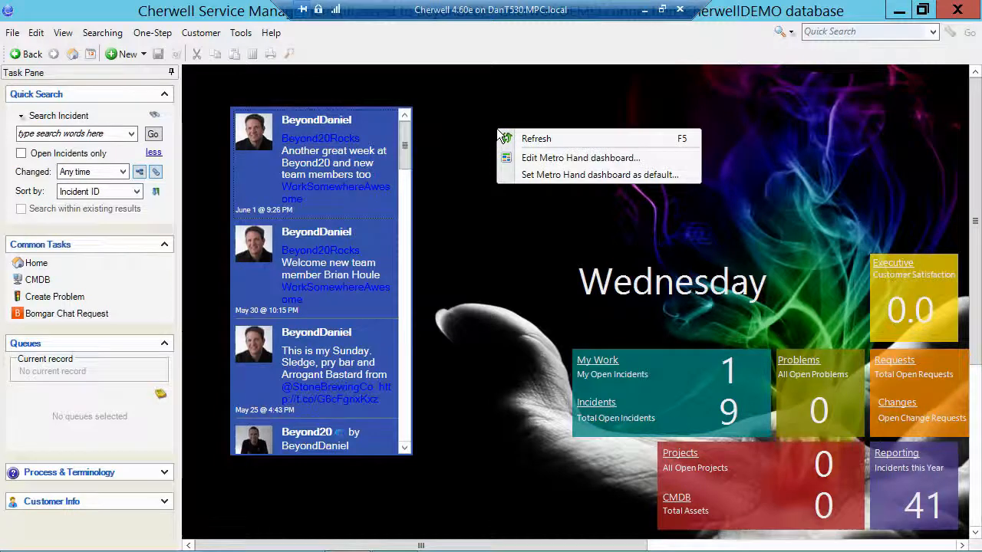
click(525, 158)
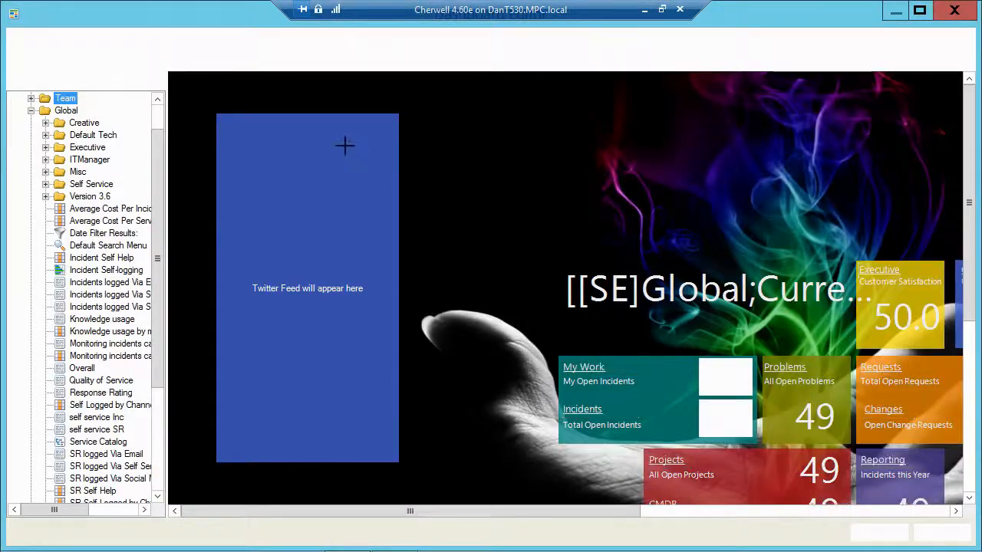
Open Widget properties for the Twitter feed widget.
click(345, 146)
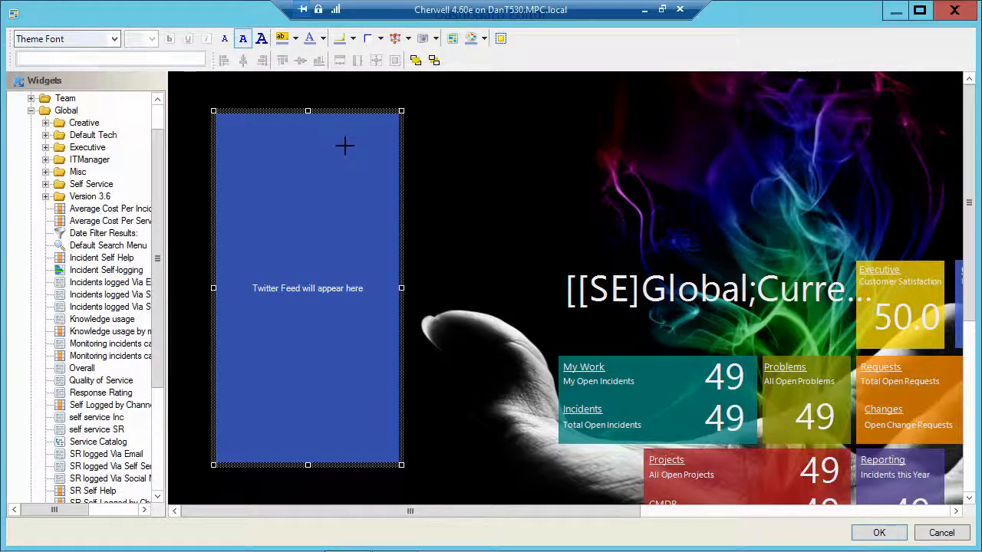
right_click(344, 145)
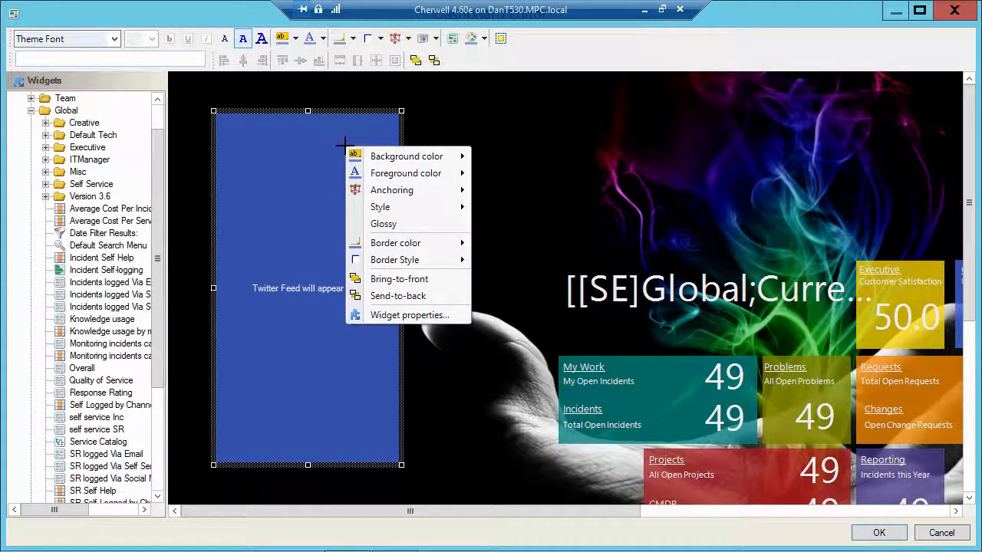
click(391, 315)
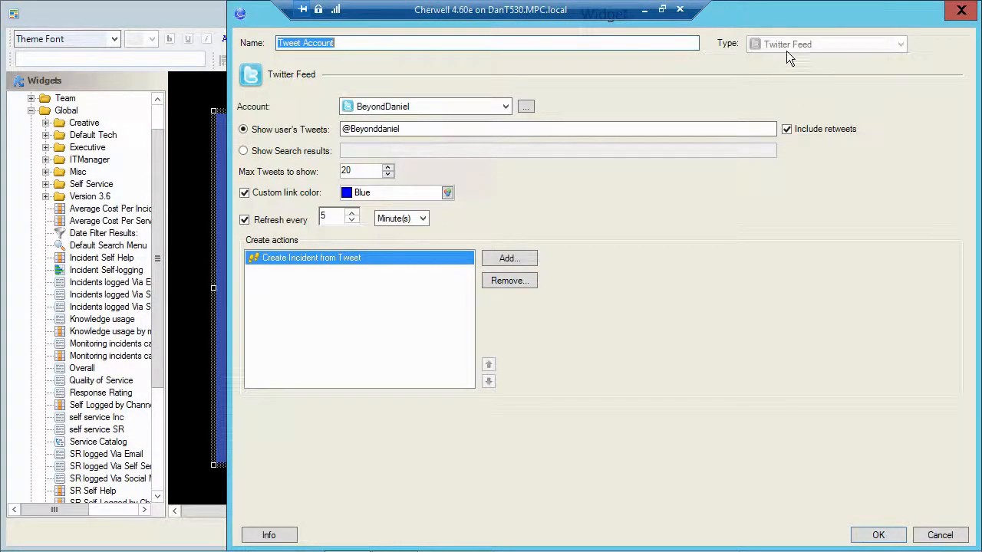
Review the widget's Account dropdown, keeping the current account, and its Show user's Tweets field.
click(507, 107)
click(579, 88)
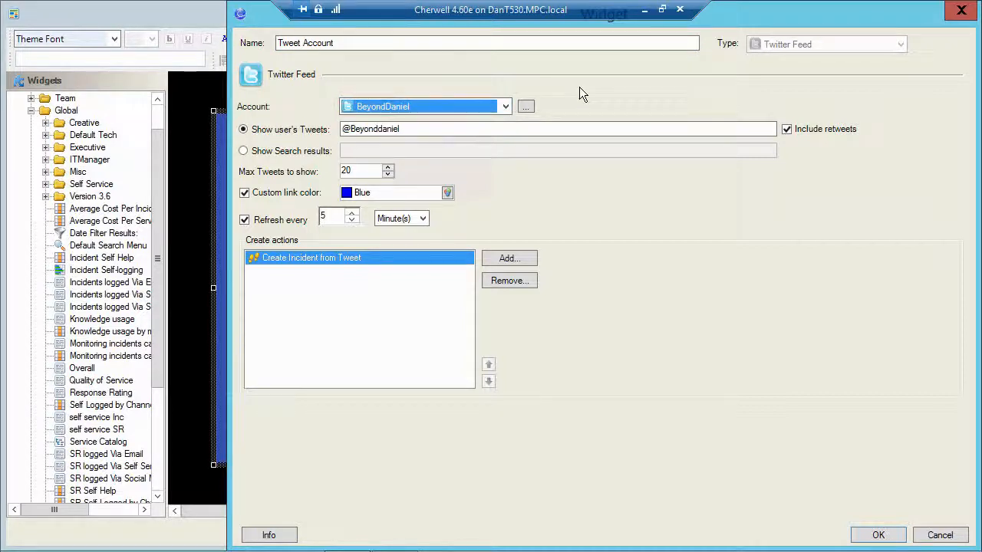
click(416, 130)
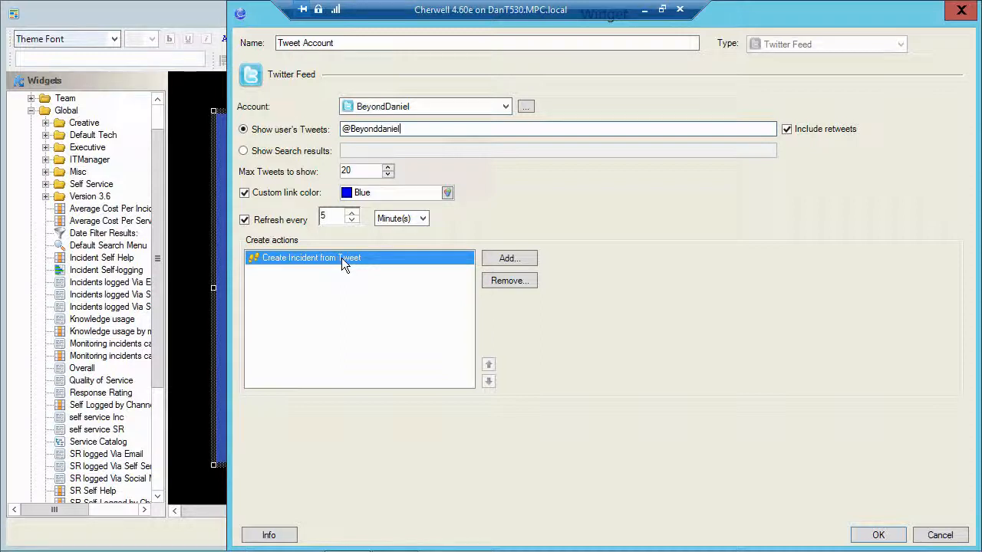
Add a create action and set the one-step Association filter to (None).
click(509, 259)
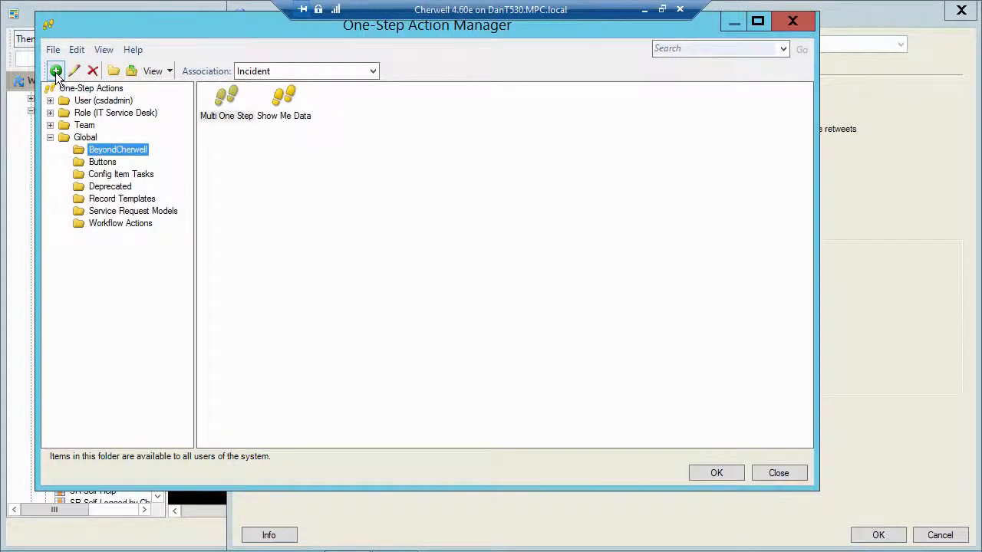
click(331, 74)
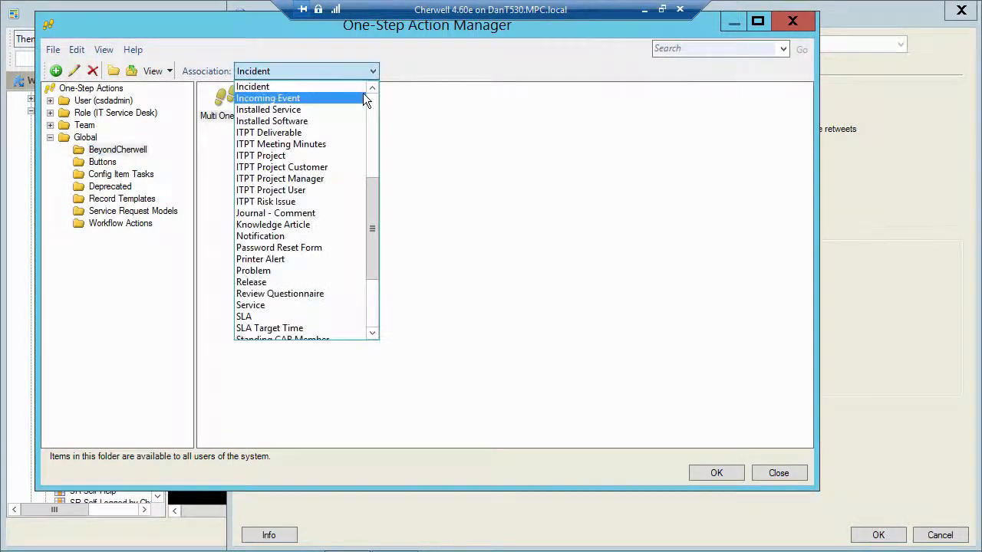
scroll(370, 103, up, 6)
click(264, 87)
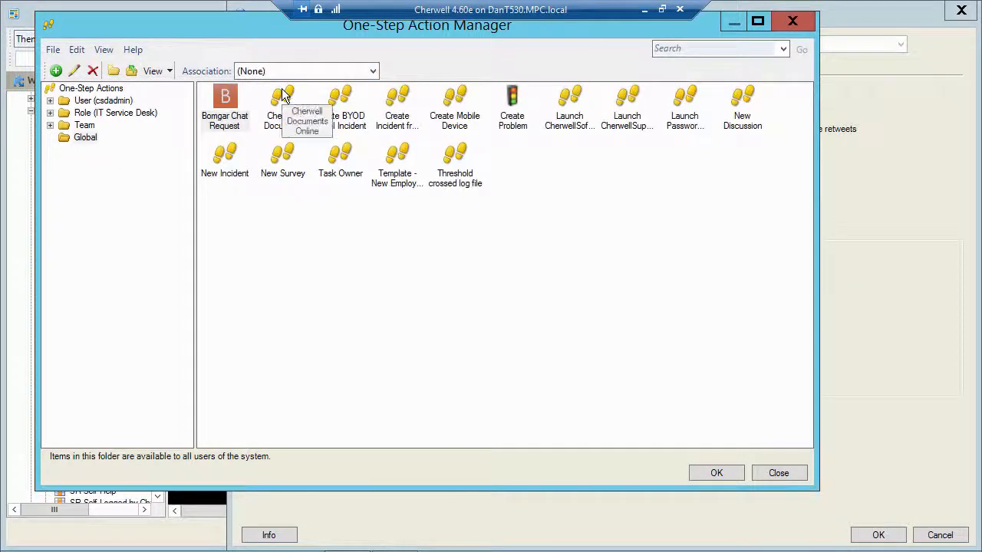
Open the Create Incident from Tweet one-step action for editing.
click(398, 97)
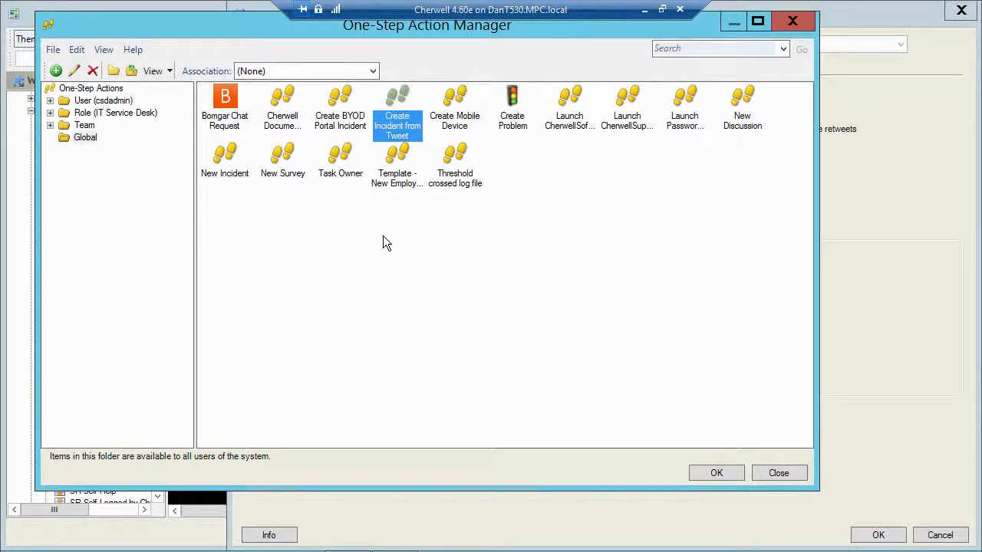
right_click(400, 93)
click(431, 120)
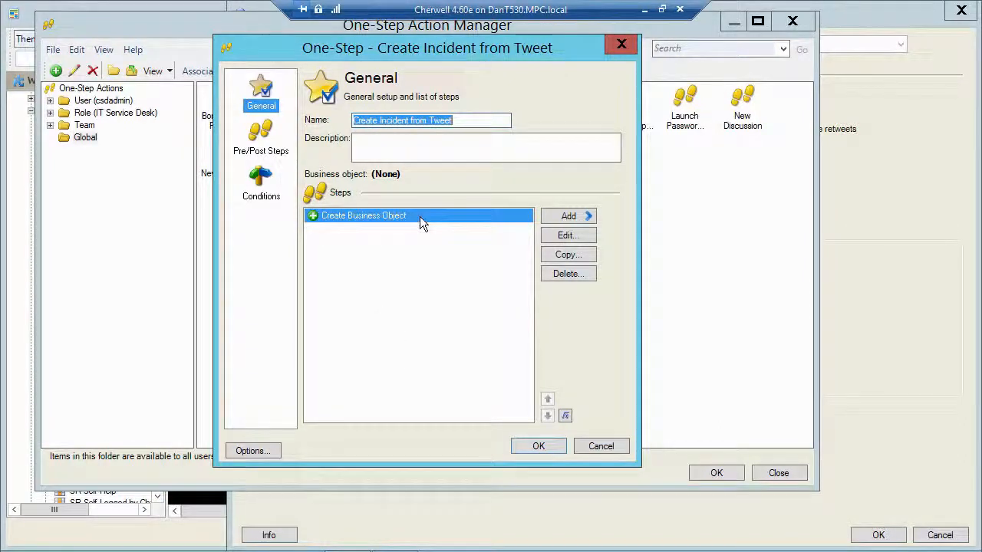
click(558, 238)
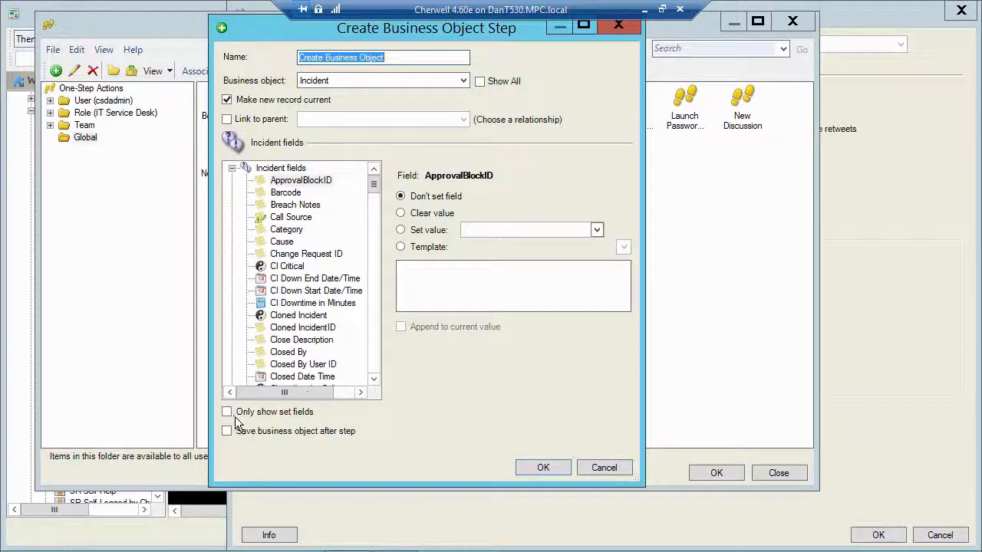
click(227, 413)
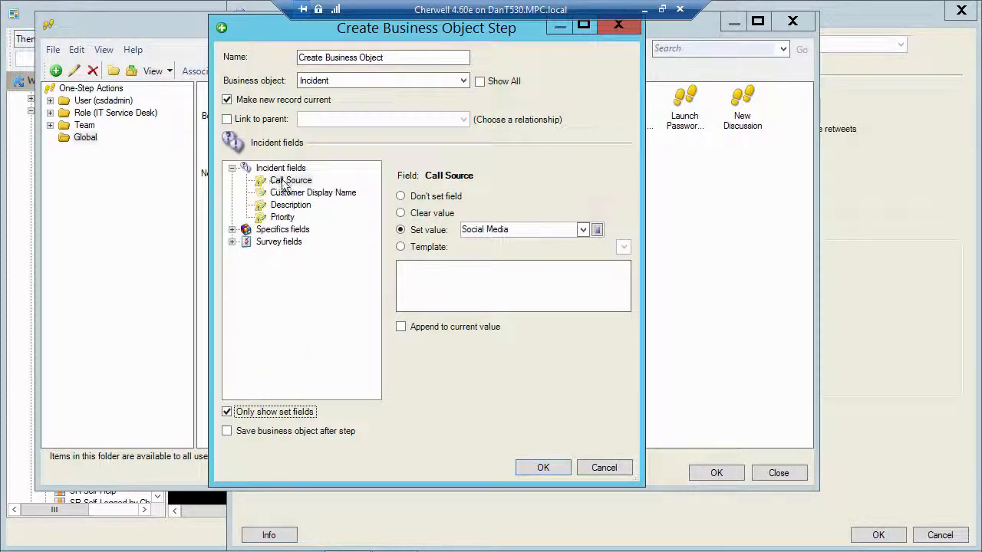
click(598, 229)
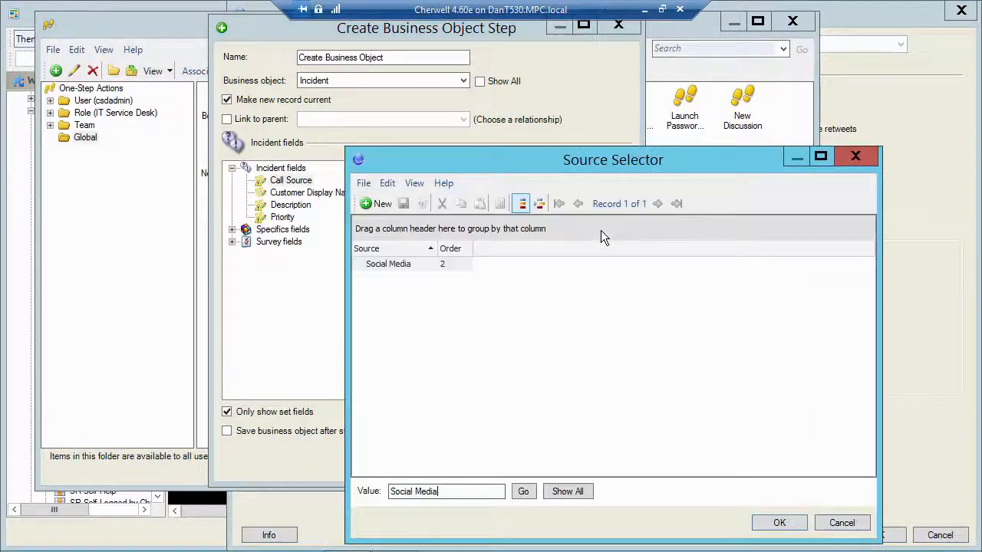
click(557, 493)
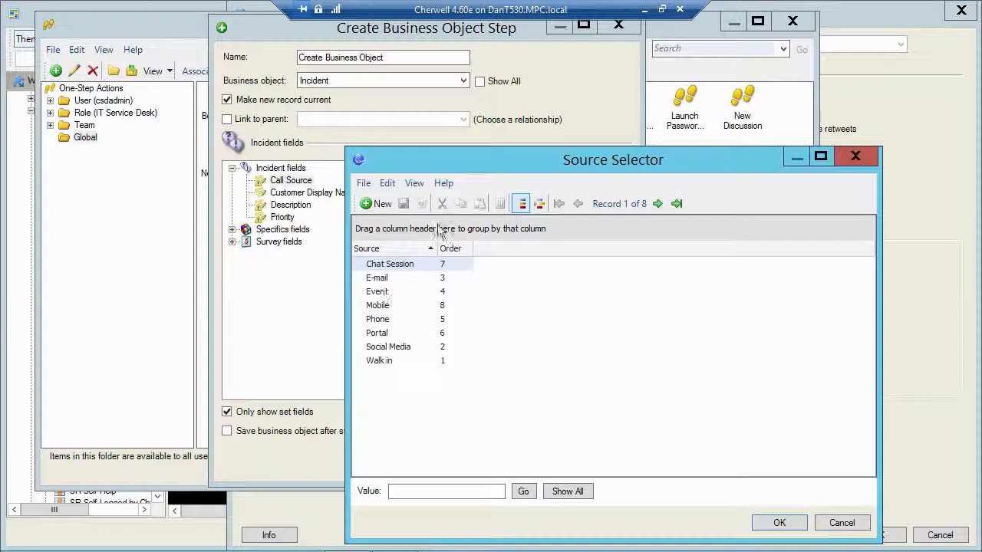
drag(483, 165, 450, 176)
click(760, 480)
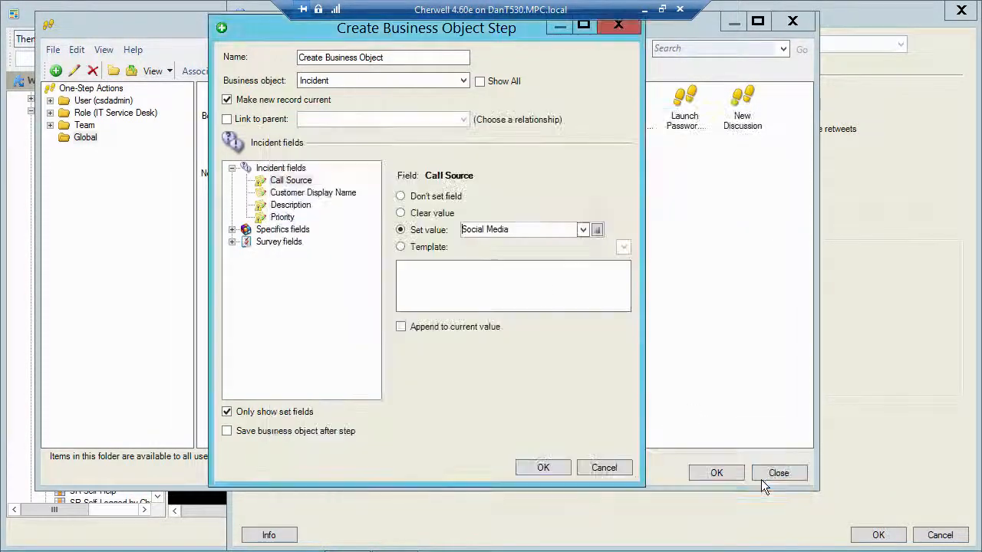
click(285, 205)
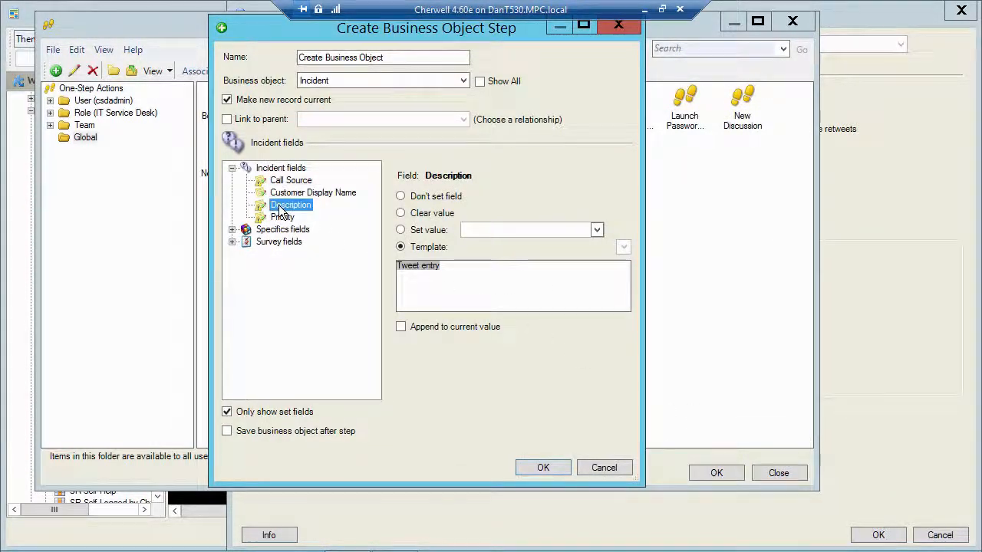
right_click(477, 276)
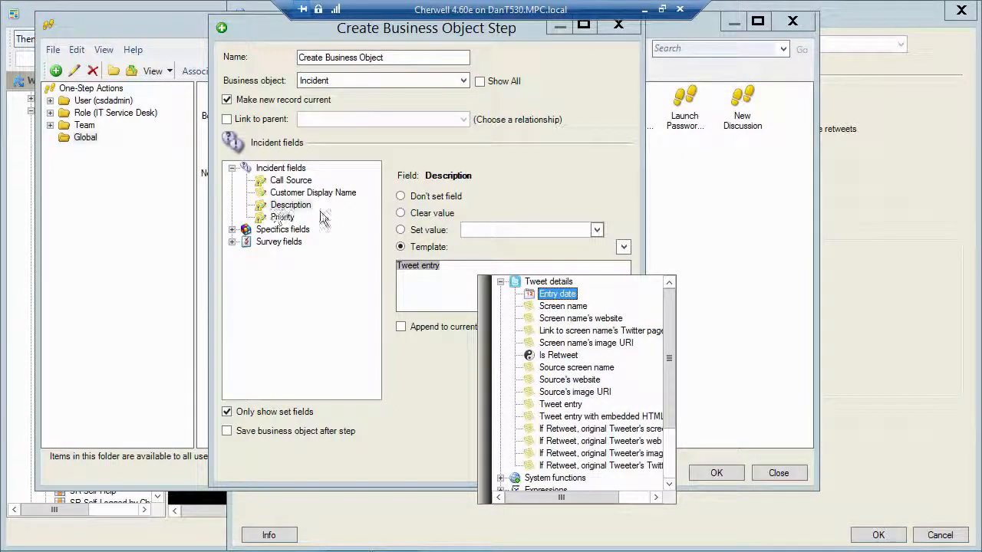
click(302, 301)
click(282, 217)
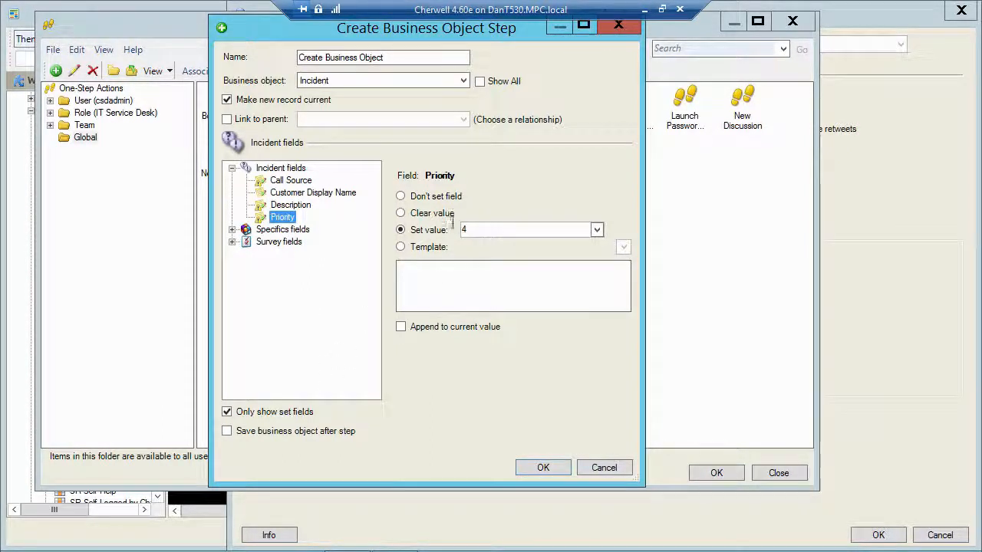
click(287, 194)
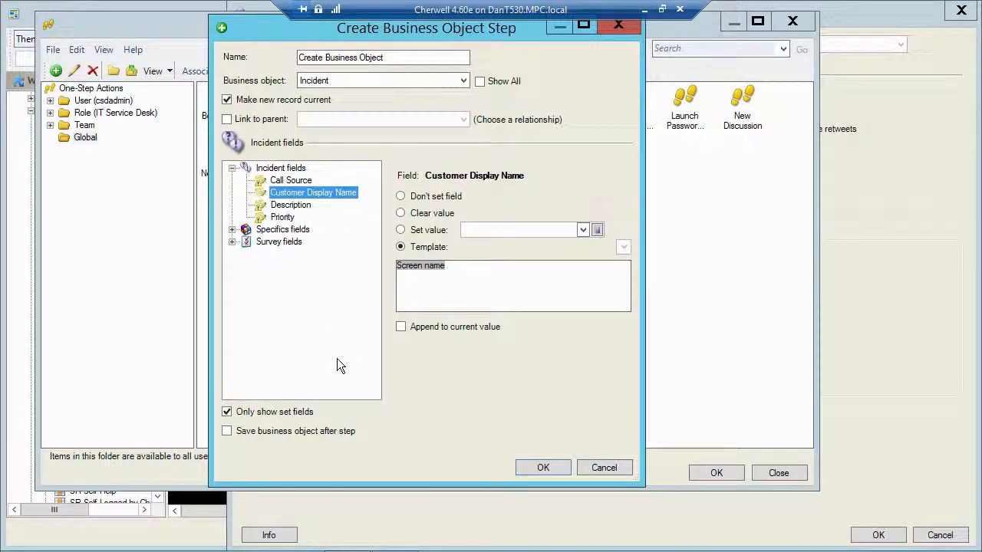
right_click(434, 270)
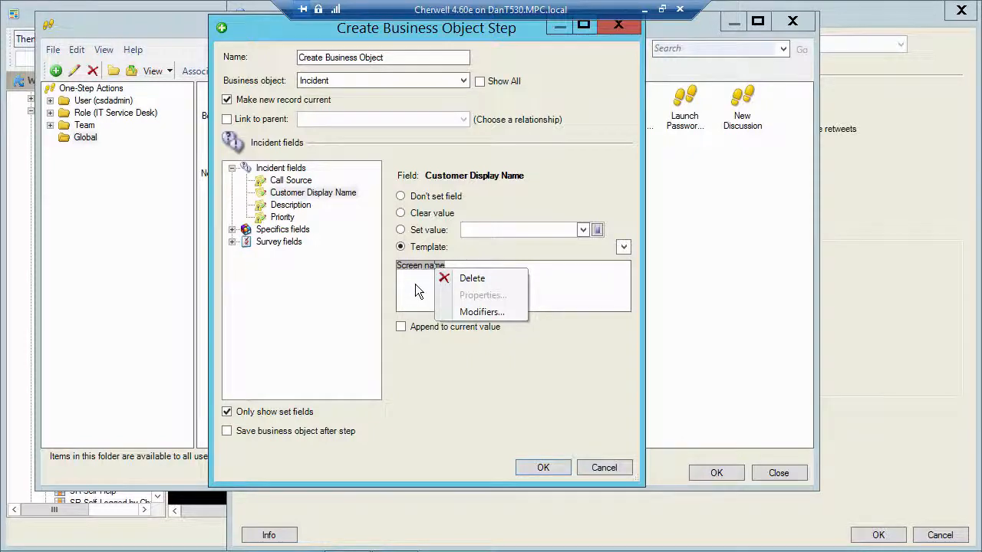
click(420, 289)
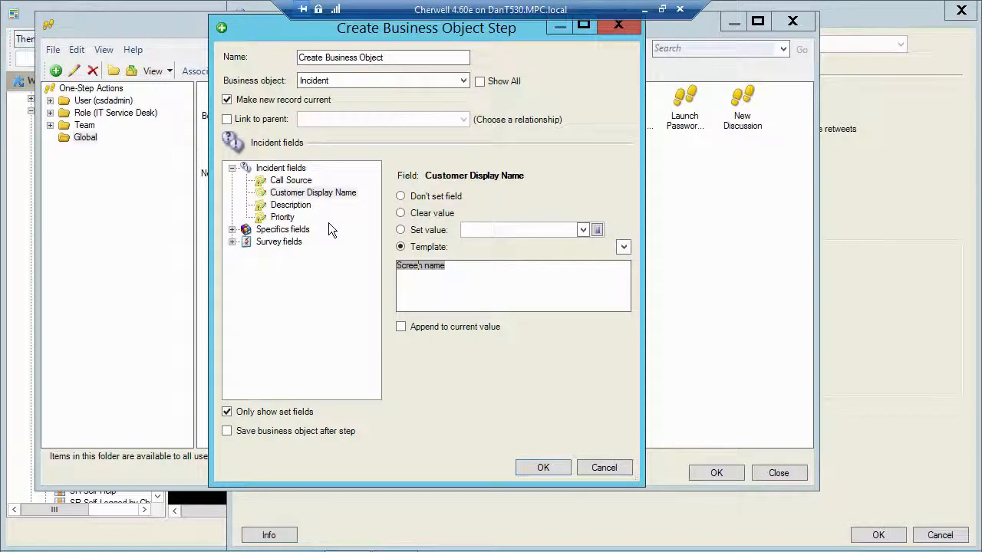
Cancel the one-step editor, close the action manager and widget properties, and confirm the dashboard with OK.
click(598, 445)
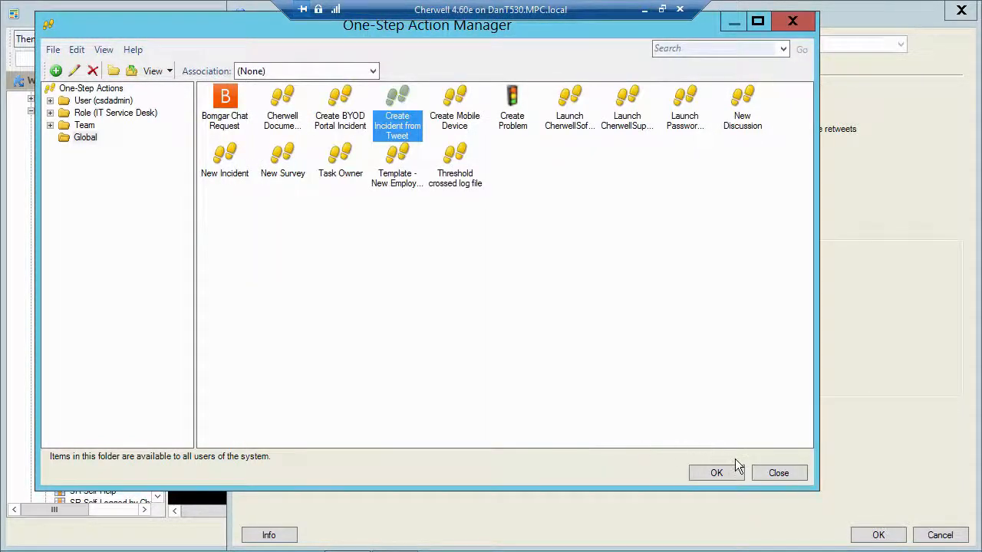
click(781, 472)
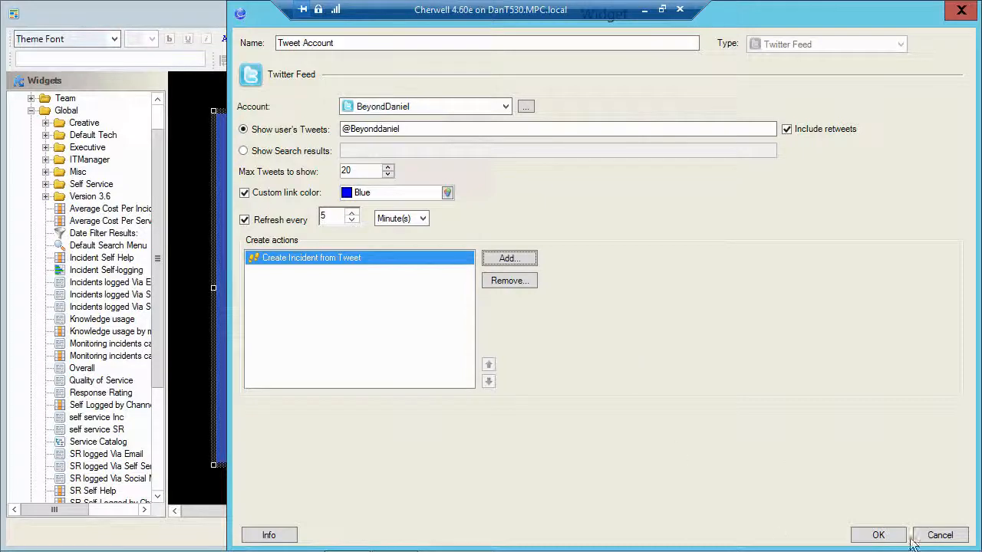
click(937, 534)
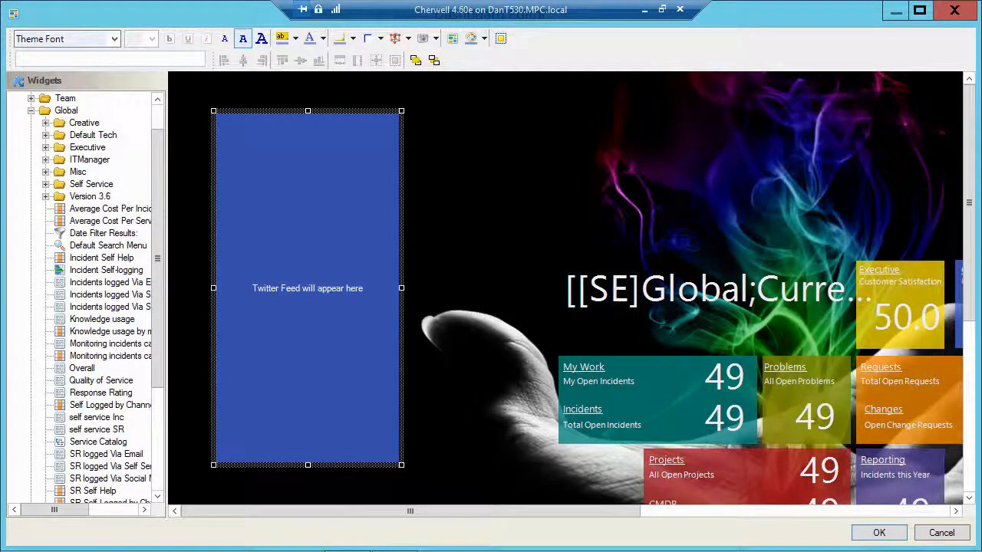
click(873, 533)
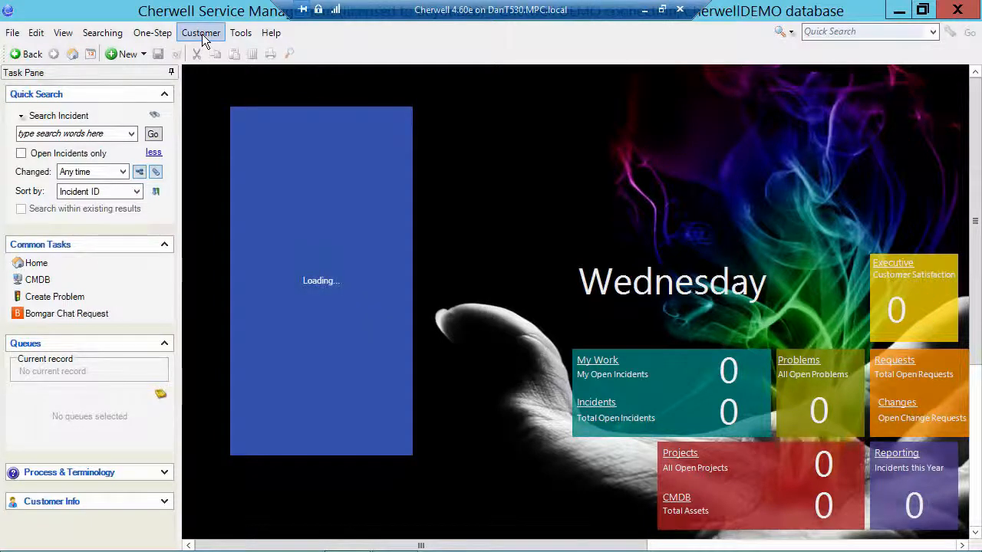
click(202, 34)
Enter the first contact's Twitter handle under Social Information, then return Home without saving.
click(231, 52)
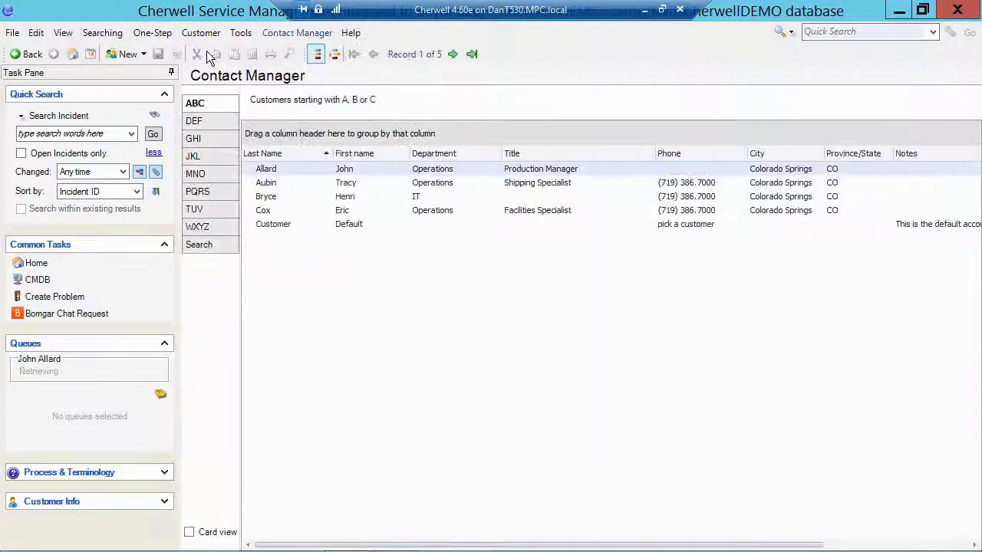
double_click(347, 171)
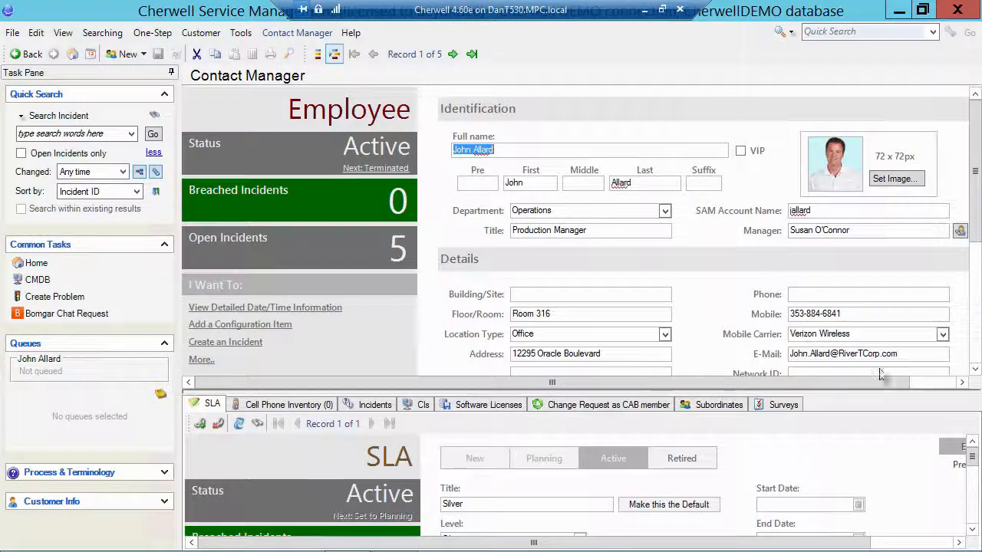
click(976, 274)
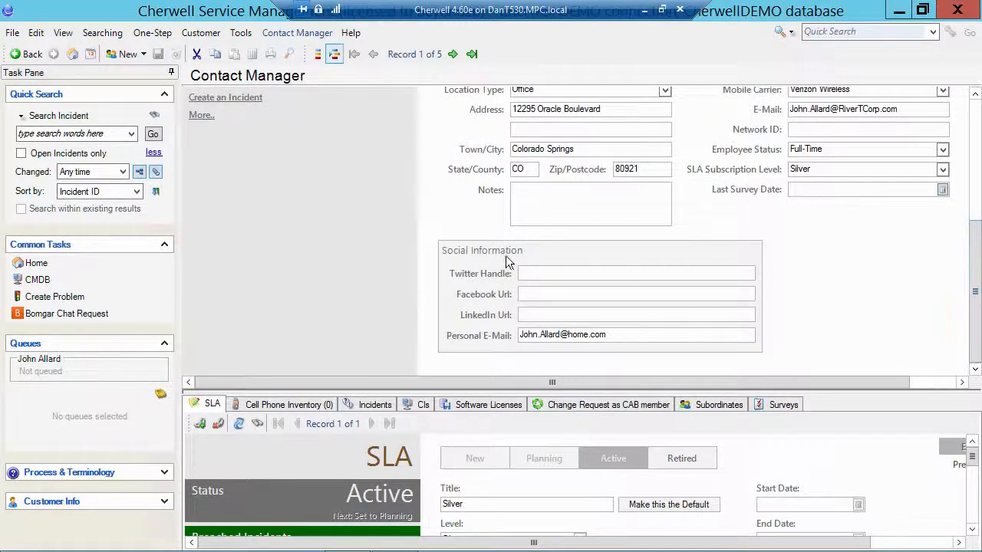
click(540, 275)
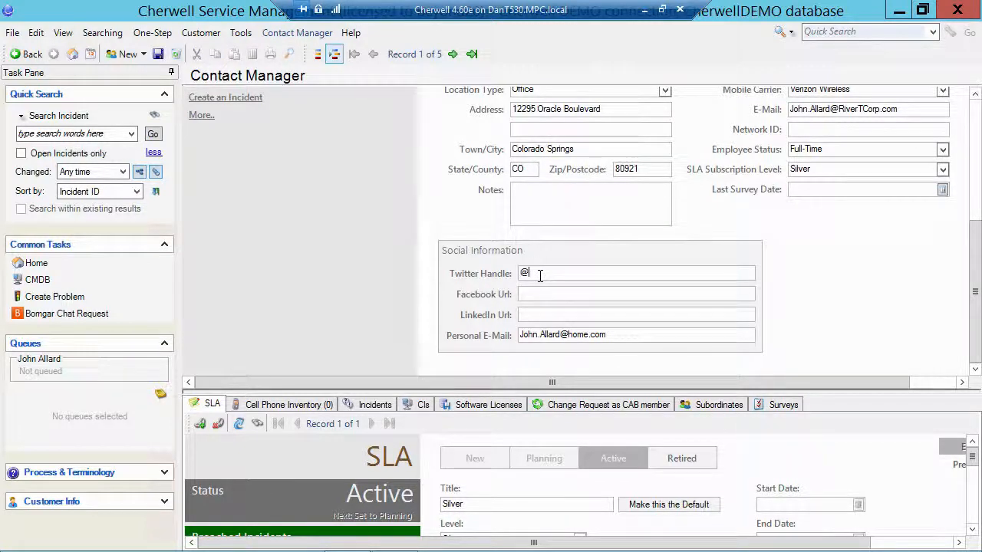
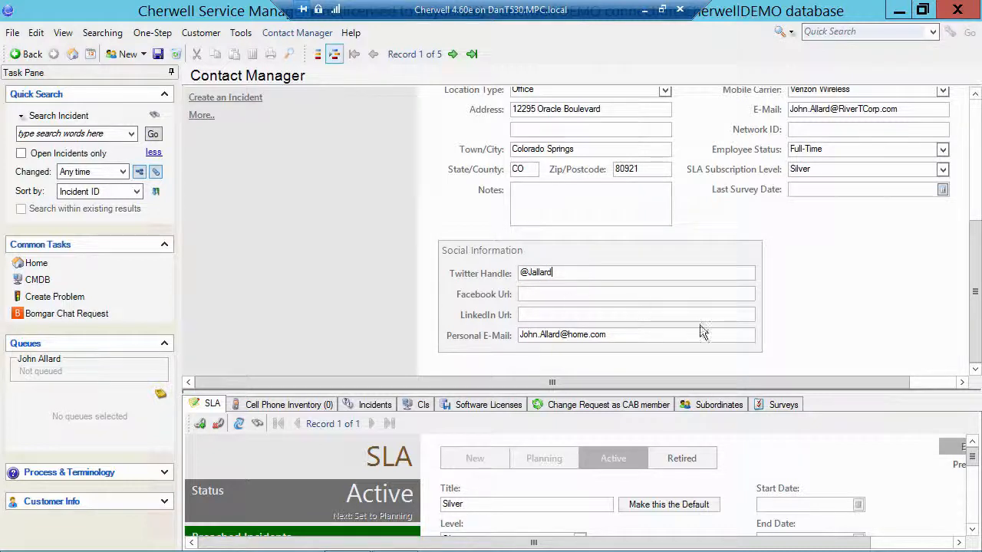
click(72, 55)
click(586, 281)
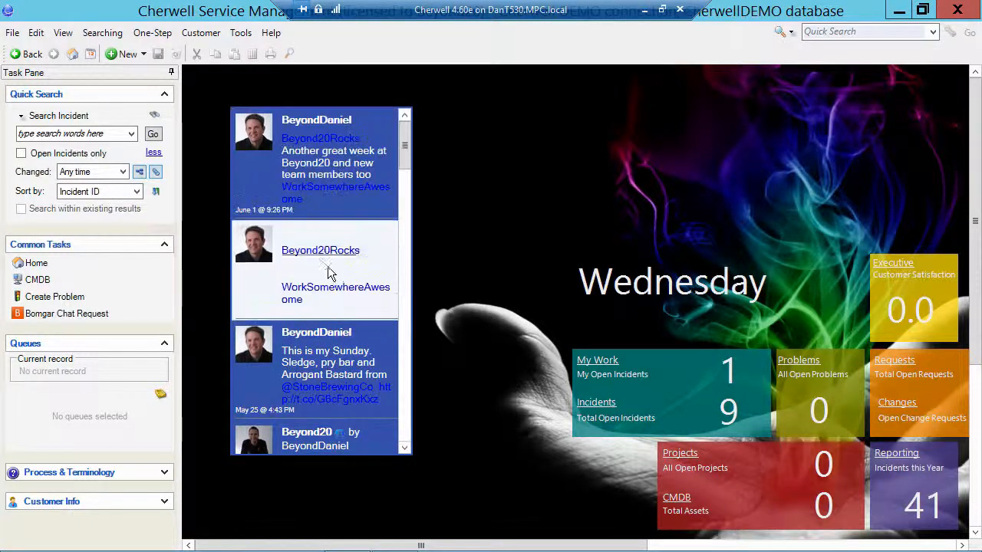
Create Incident 102124 from a Twitter feed tweet using Actions > Create Incident from Tweet.
right_click(337, 184)
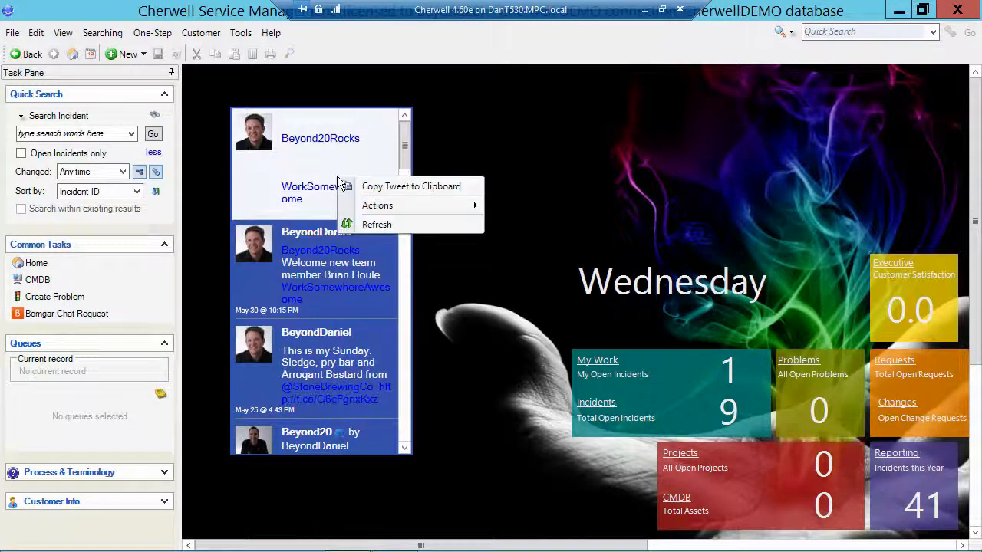
mouse_move(370, 205)
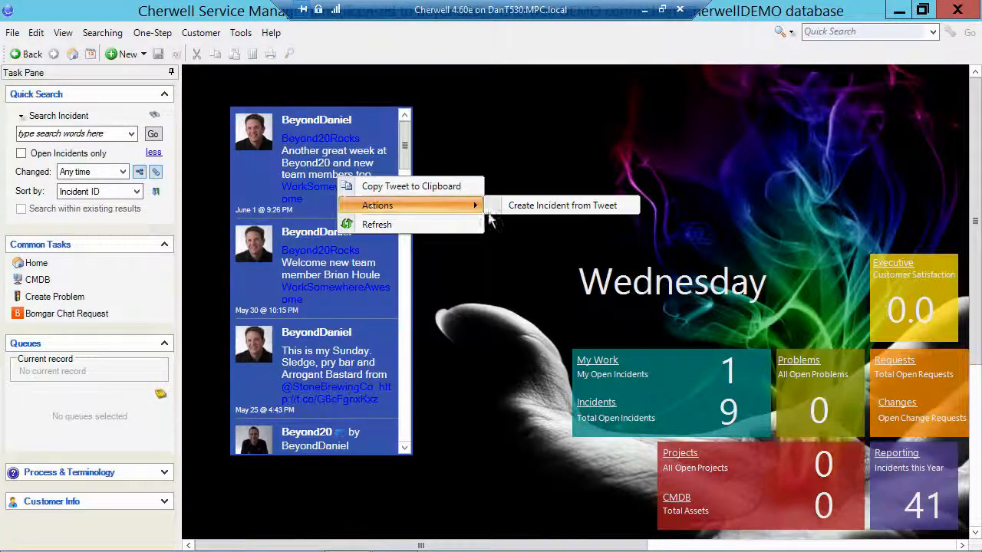
click(562, 204)
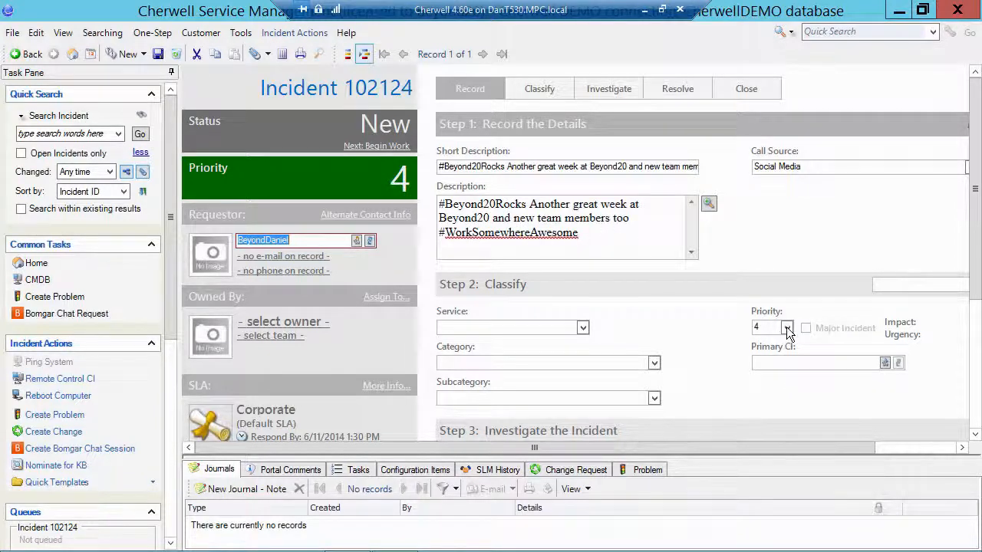
click(323, 240)
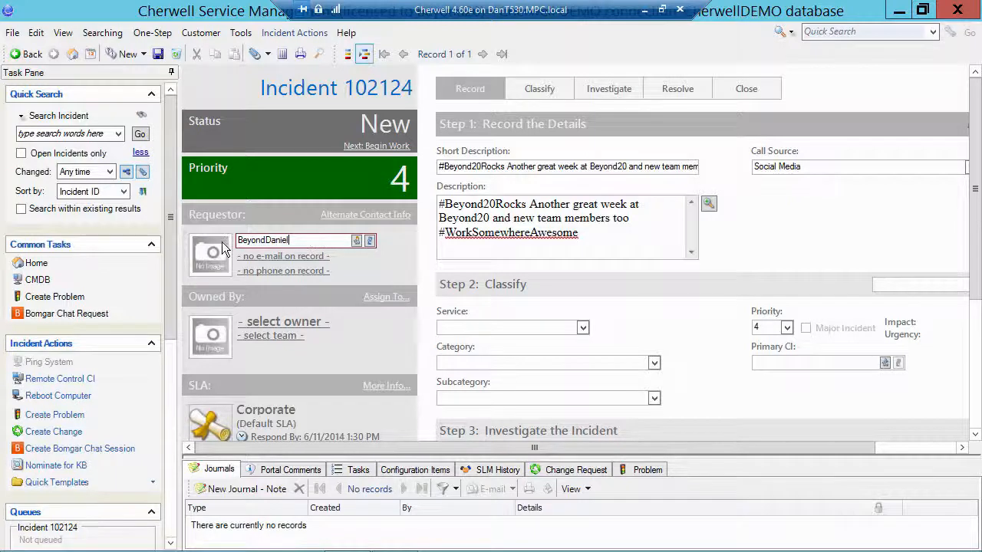